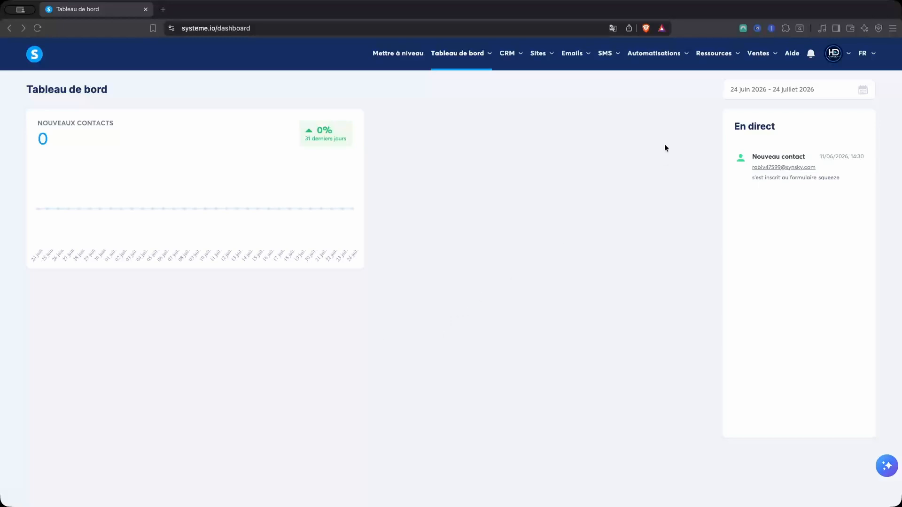
Under Ressources > Communautés, create 'Harmonies Digitales' with access path harmonies-digitales and save it
click(717, 53)
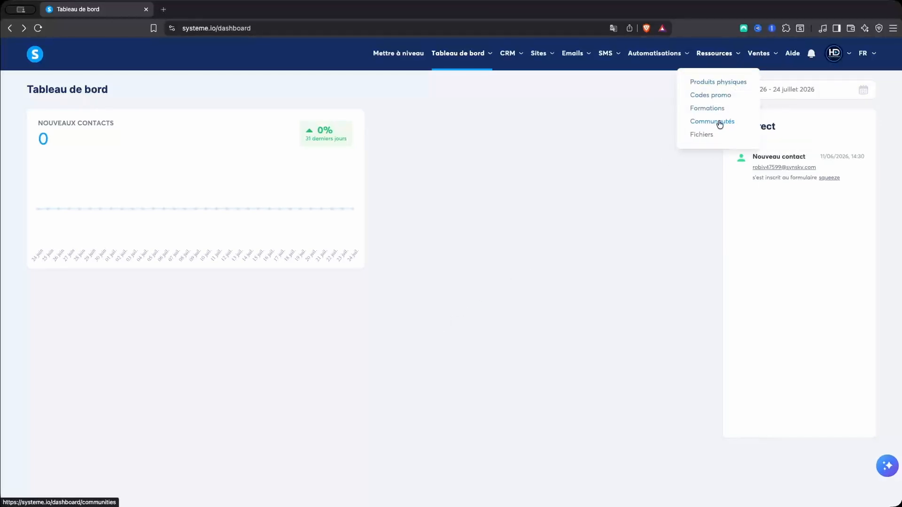
click(712, 121)
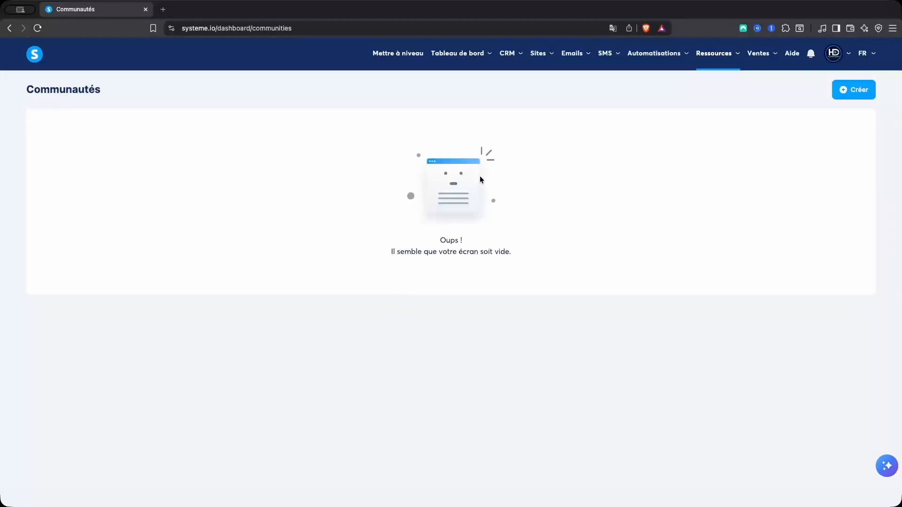
click(854, 99)
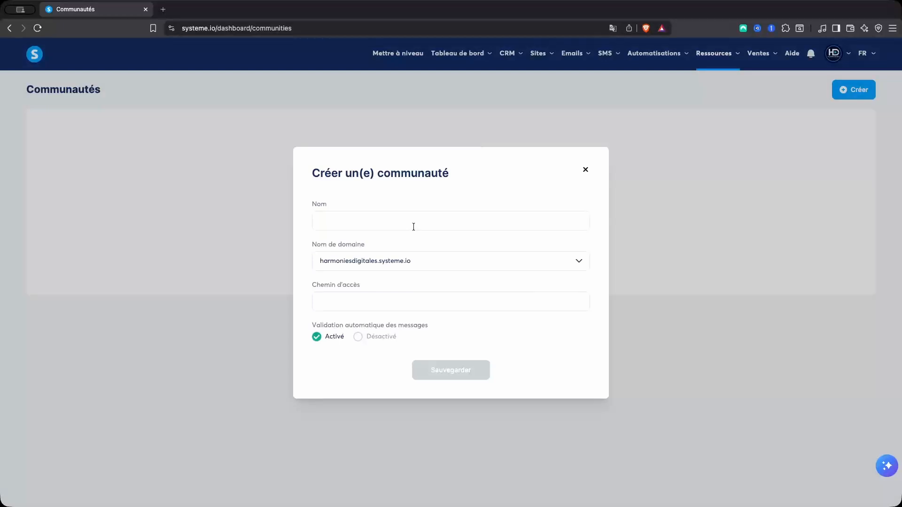
click(413, 227)
text(Harmonies Digitales)
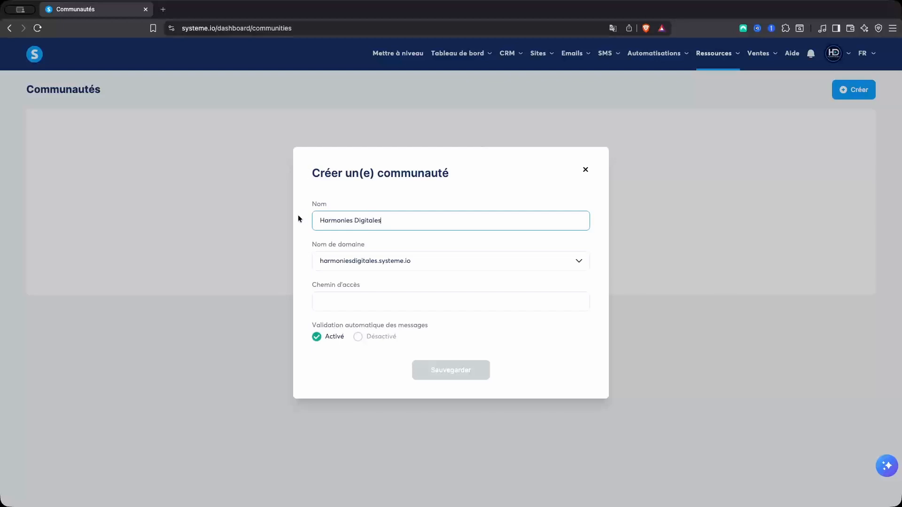
click(368, 303)
text(harmonies-digitales)
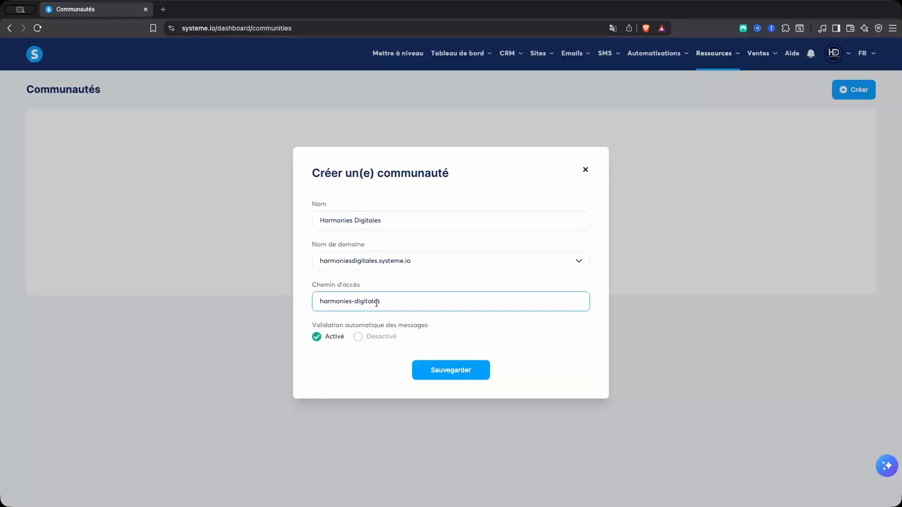
click(309, 324)
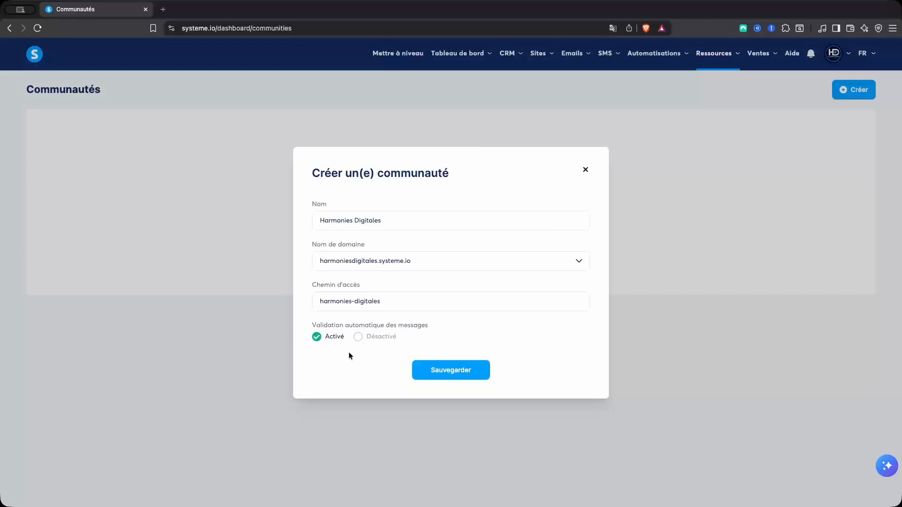
click(460, 379)
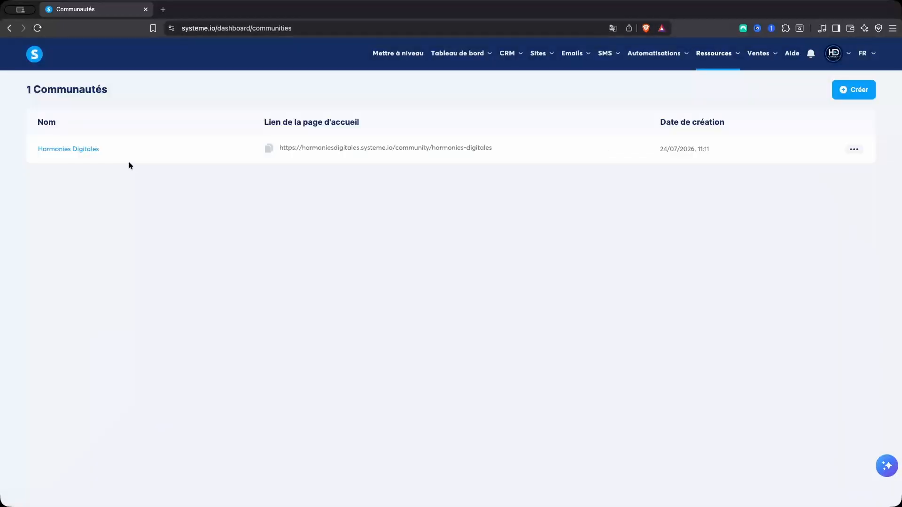
Open the Harmonies Digitales community home page in a new tab and go to its Paramètres
click(75, 149)
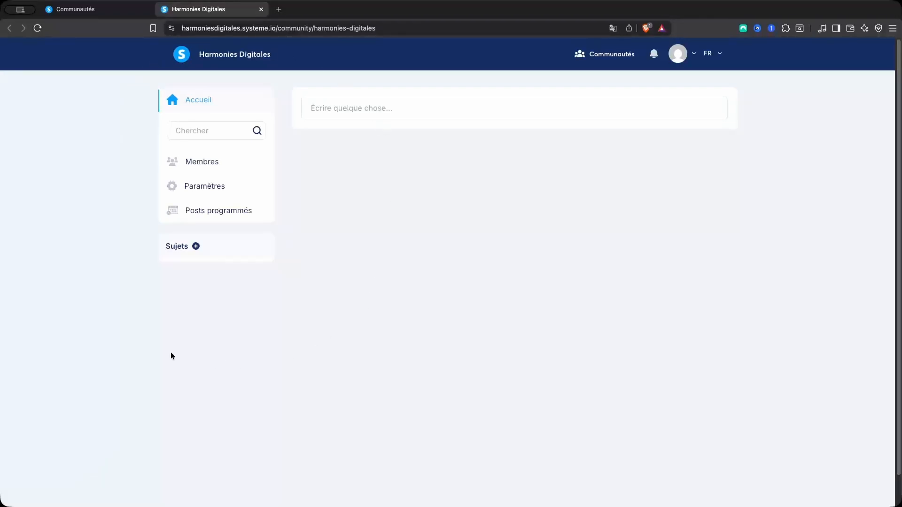
click(217, 189)
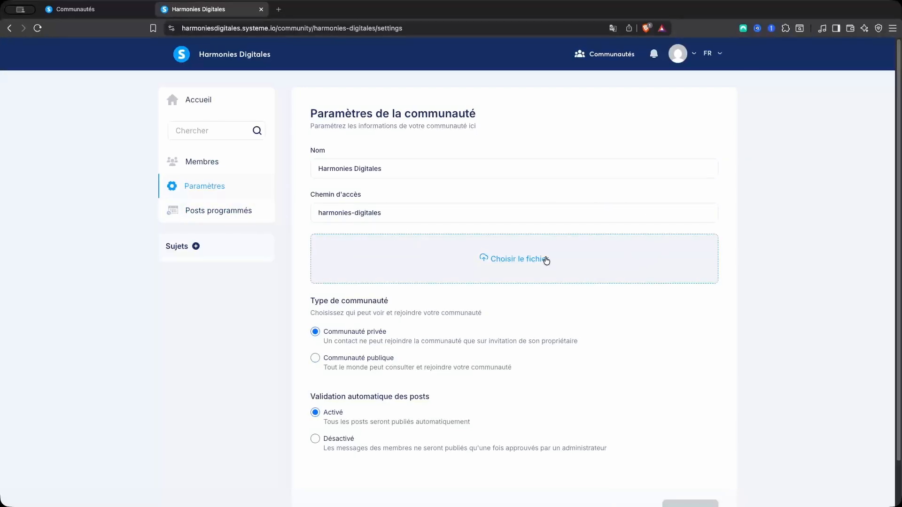
Upload Banniere.png as the community banner image
click(490, 262)
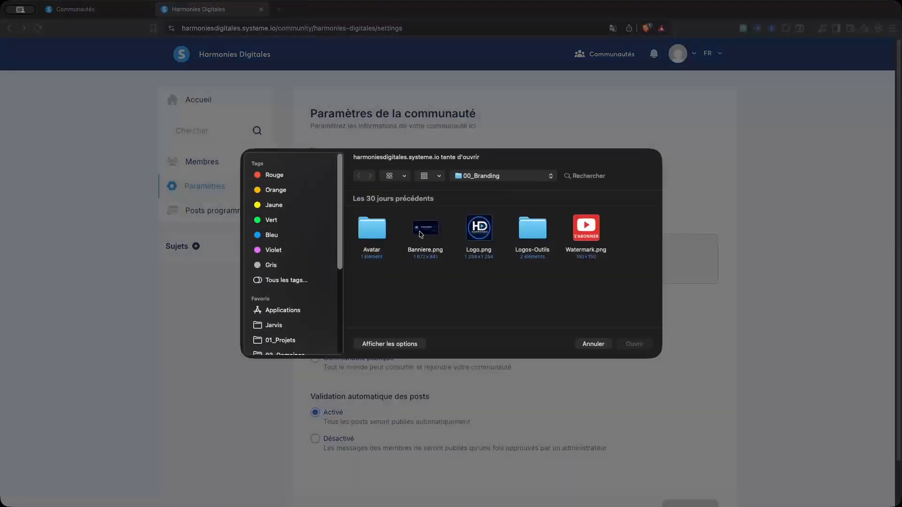
double_click(422, 235)
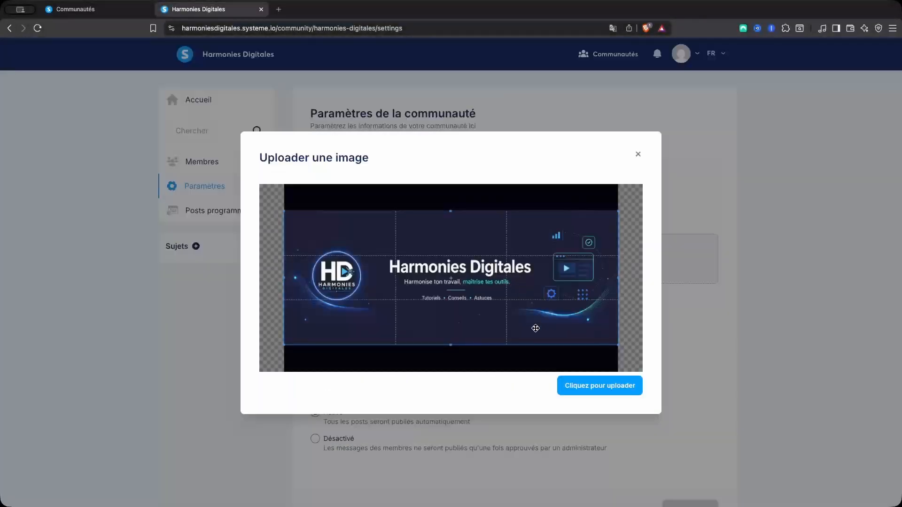
click(590, 384)
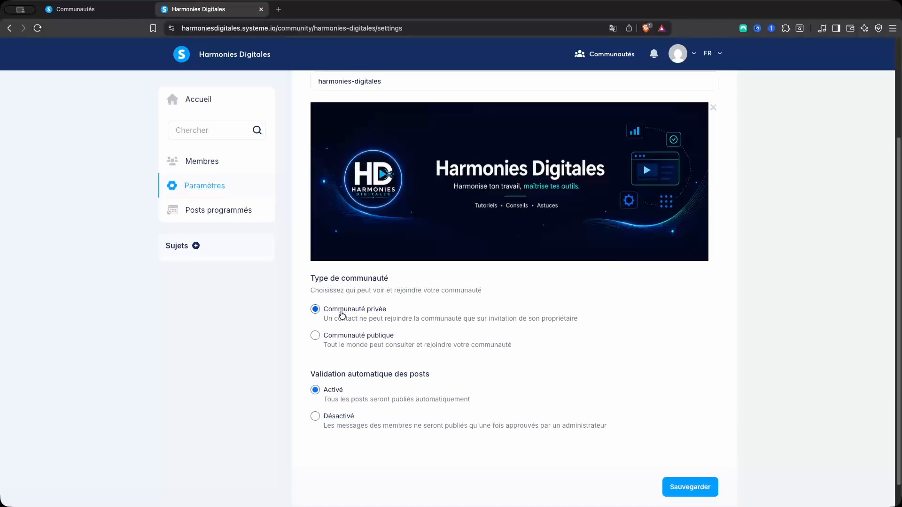
Set the community's visibility to Communauté publique and save the settings
click(359, 344)
click(352, 324)
scroll(362, 317, down, 1)
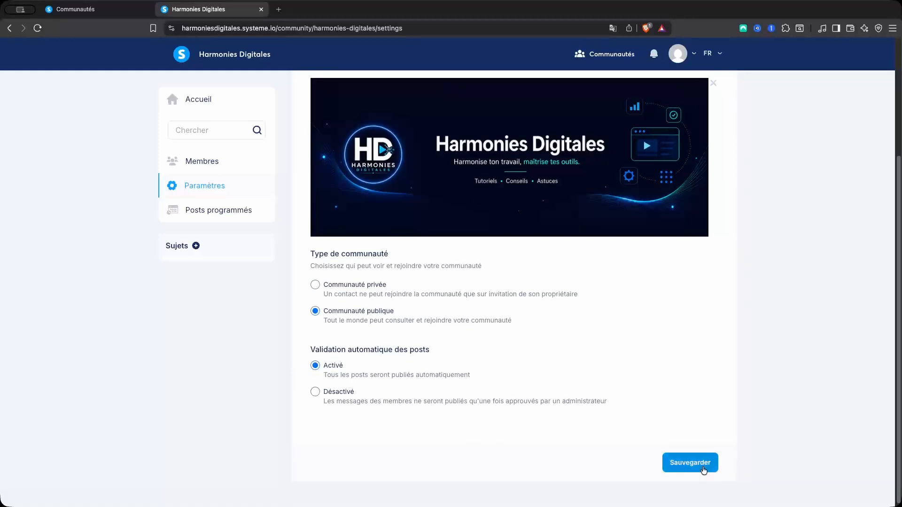
click(703, 470)
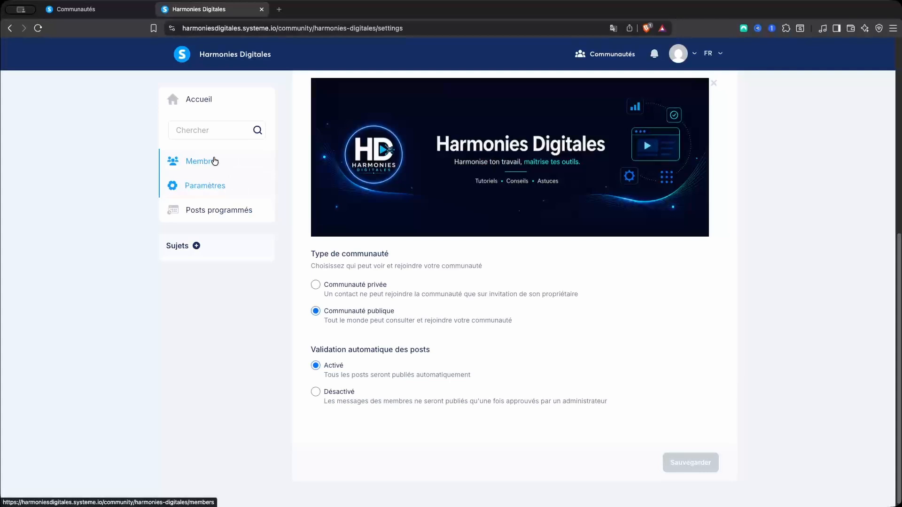
Open the Membres list and its invite-new-members form
click(215, 162)
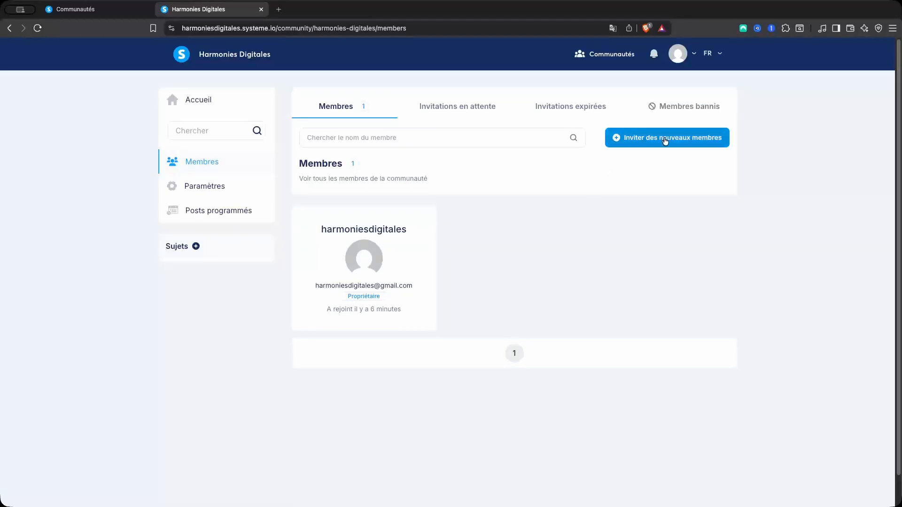
click(665, 140)
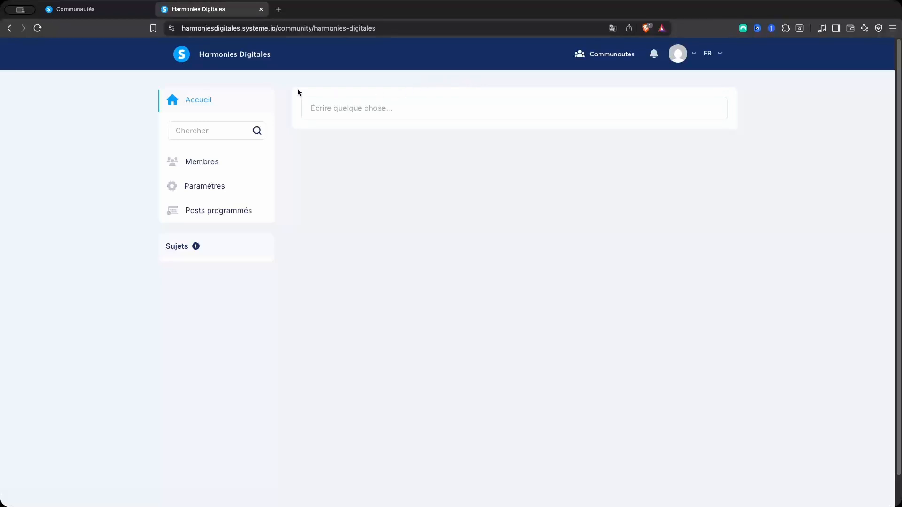
Add the topics Produit Digital and Email Marketing
click(196, 246)
text(Produit Digital)
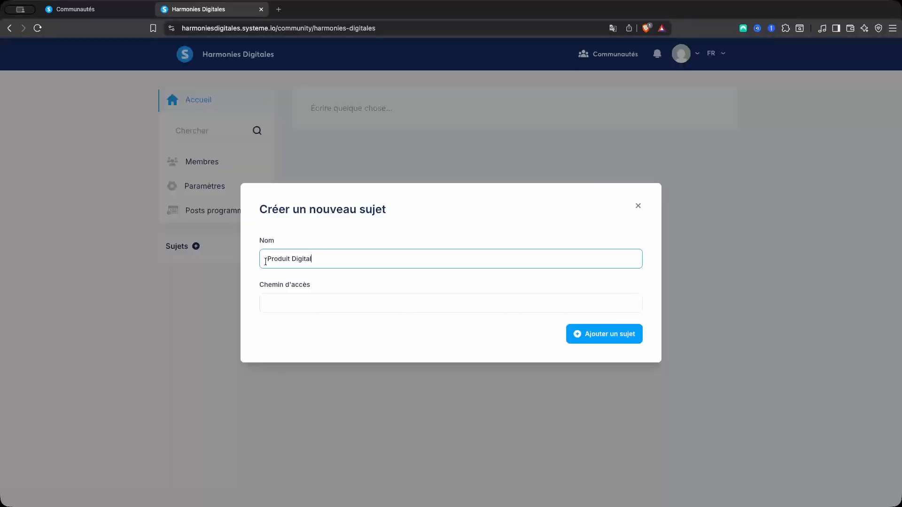
key(Tab)
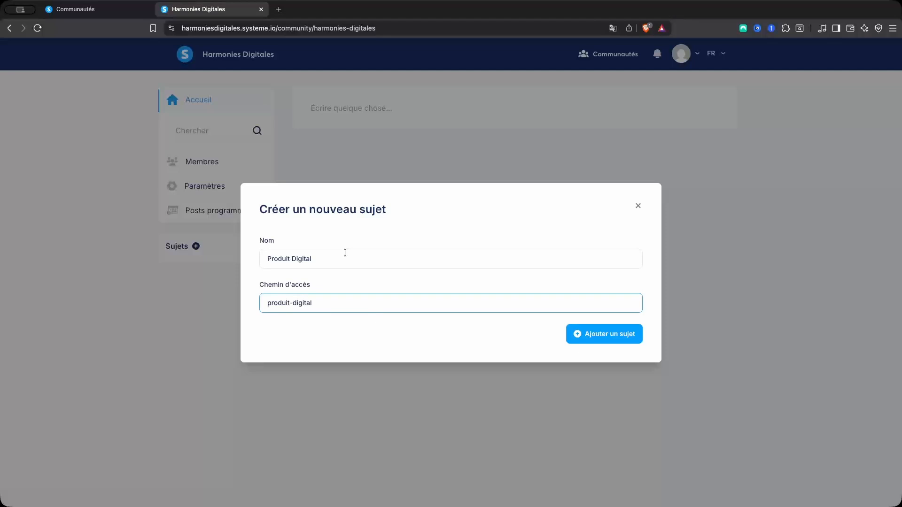
click(596, 335)
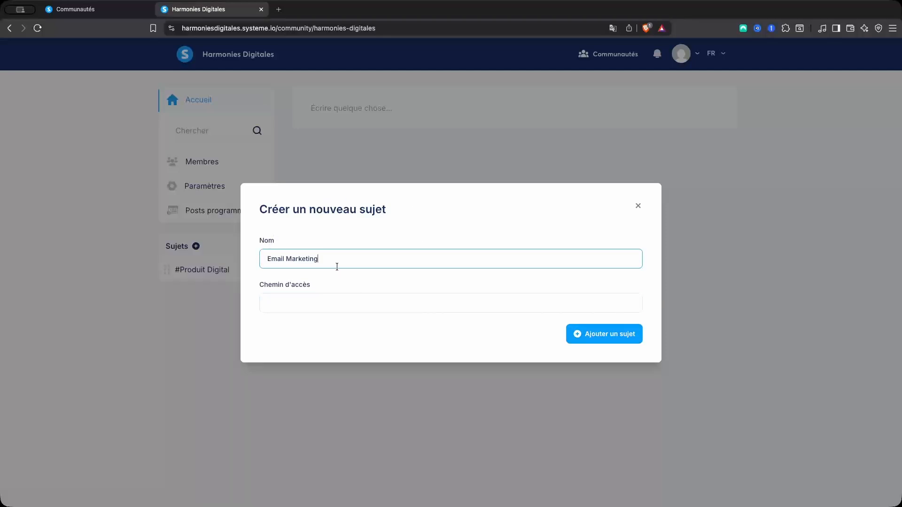
click(313, 296)
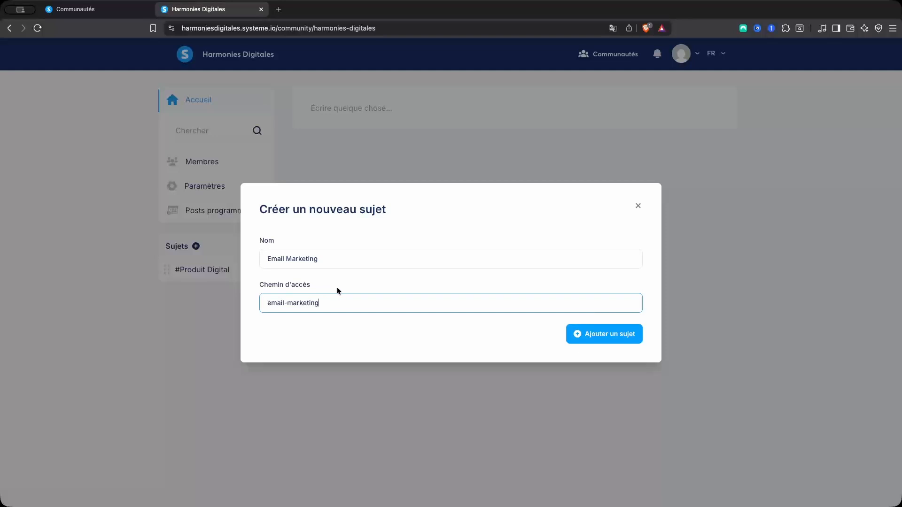
click(606, 336)
Add the IA and Présentation topics, then move Présentation to the top of the list
click(284, 258)
text(IA)
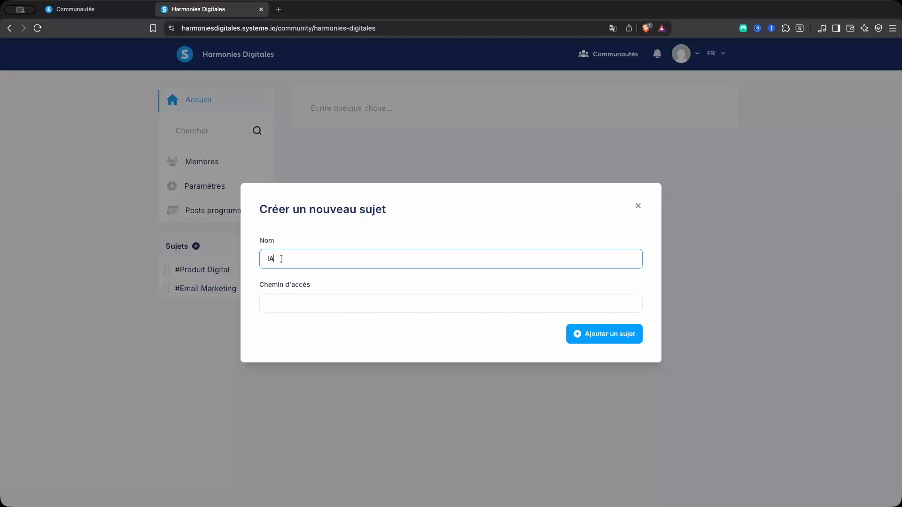
click(329, 294)
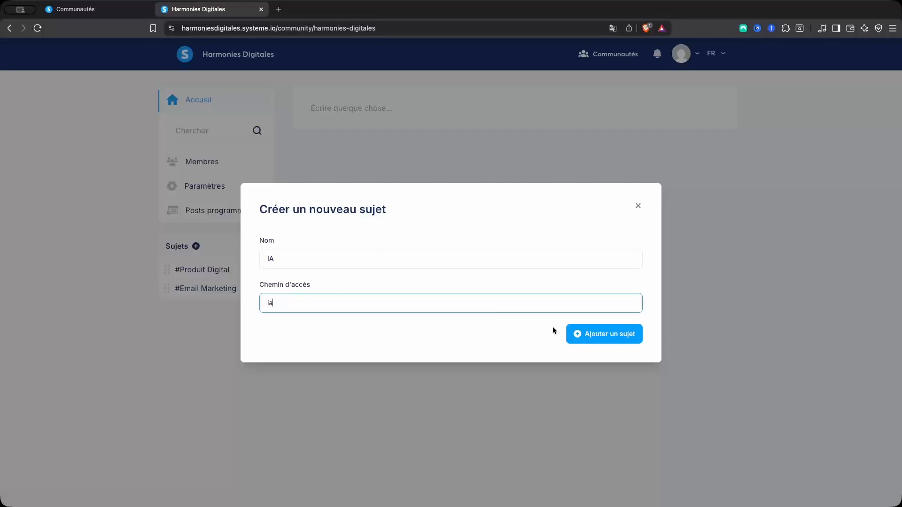
click(588, 333)
text(Présentation)
click(315, 263)
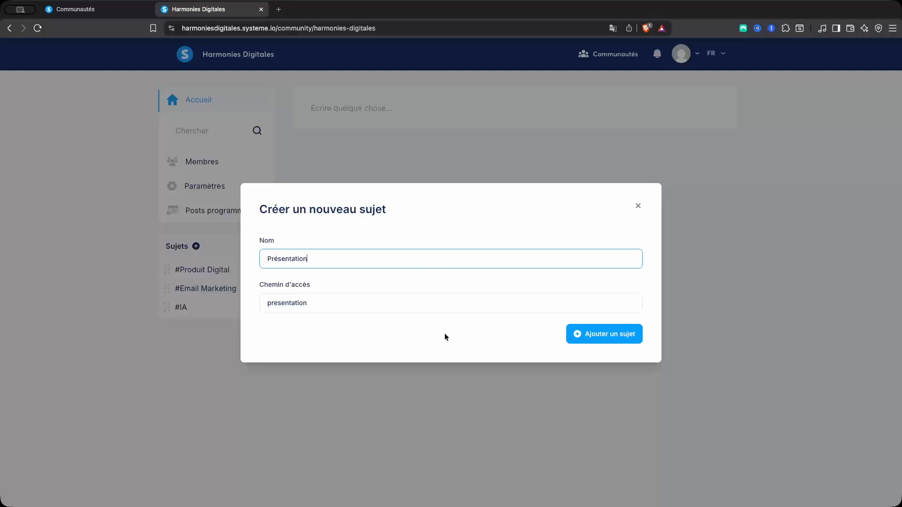
click(605, 334)
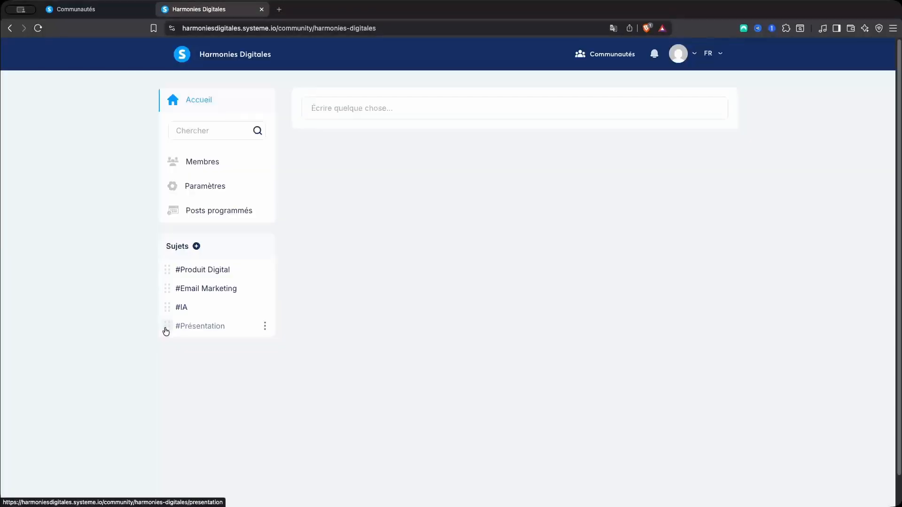
drag(166, 331, 163, 274)
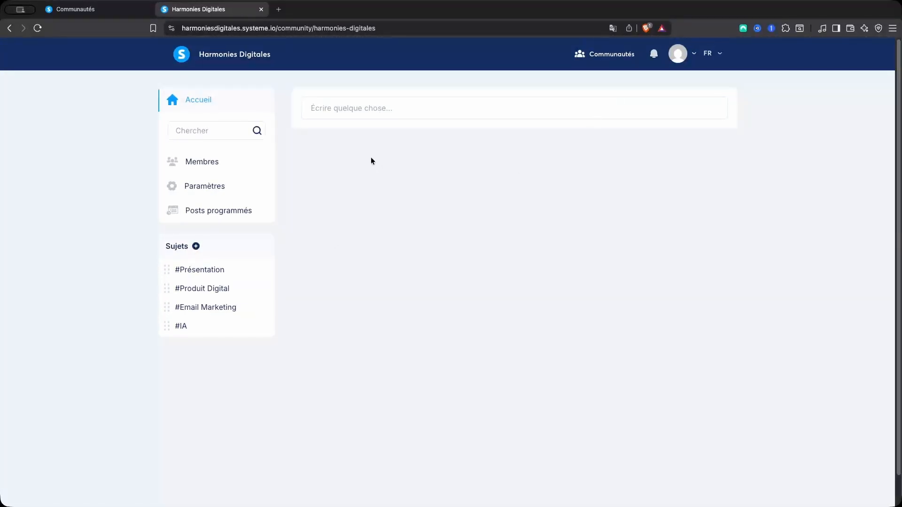
Start a new post titled 'Tutoriel - Vendre un Ebook', keeping its auto-generated path
click(399, 115)
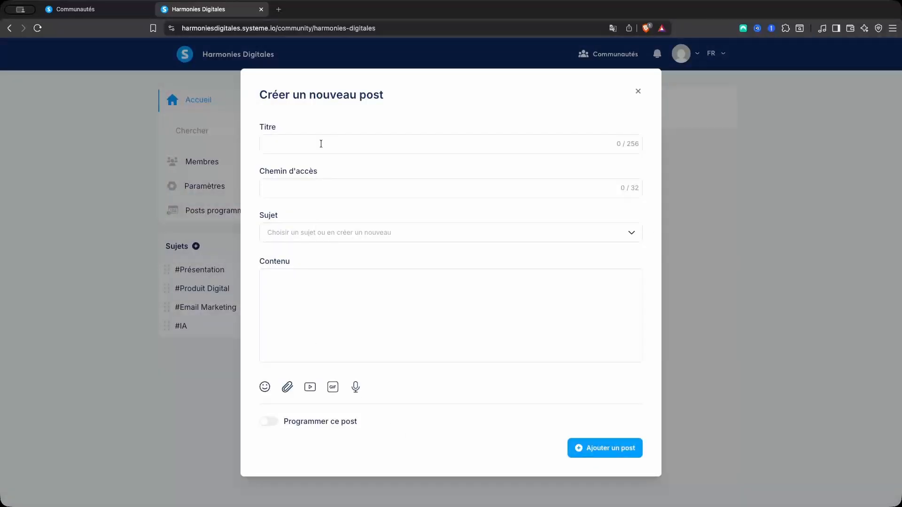
click(321, 144)
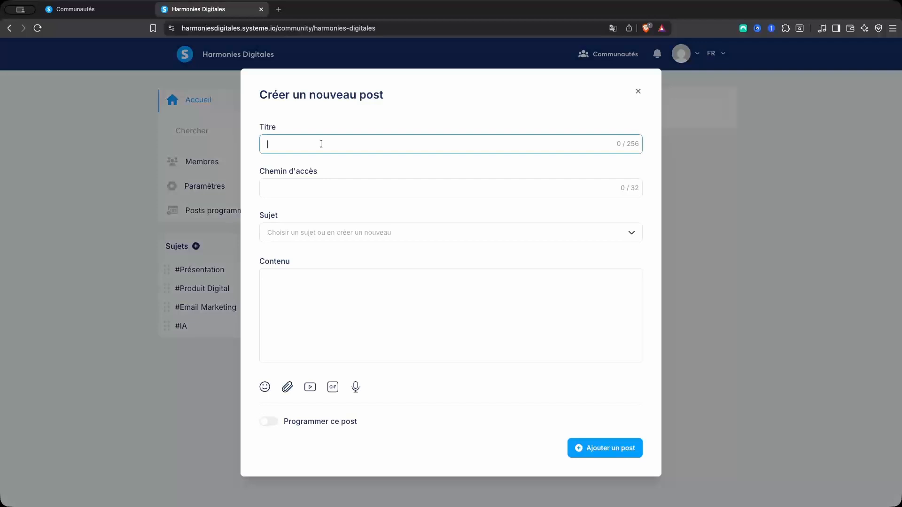
text(Tutoriel - Vendre un Ebook)
click(336, 193)
click(383, 195)
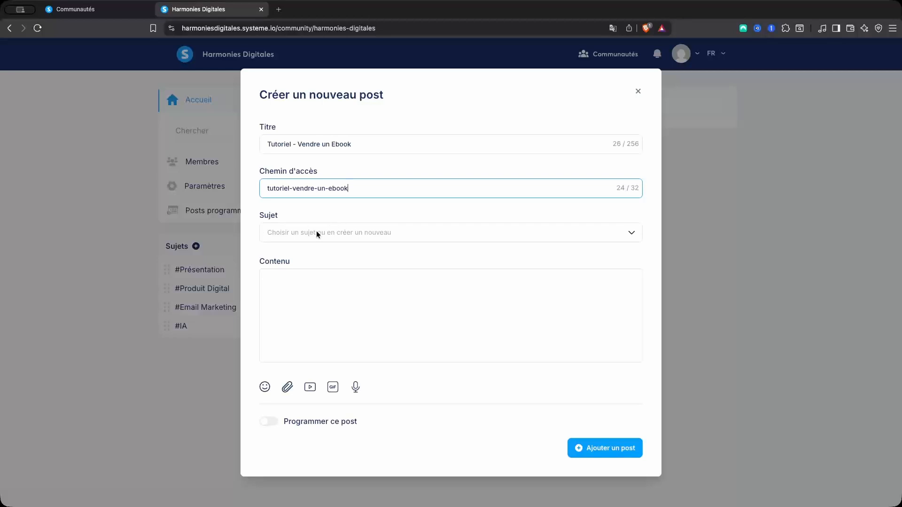
File the post under the Produit Digital topic and begin attaching a video link
click(359, 236)
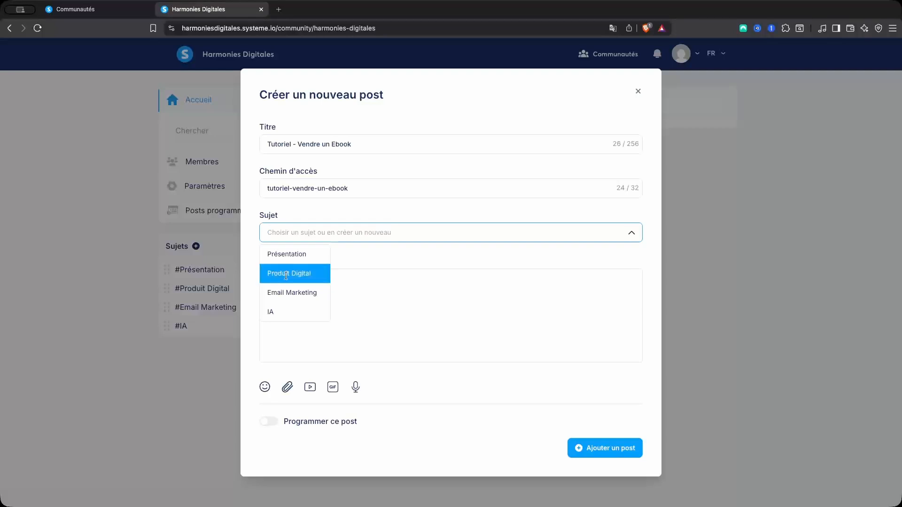
click(287, 274)
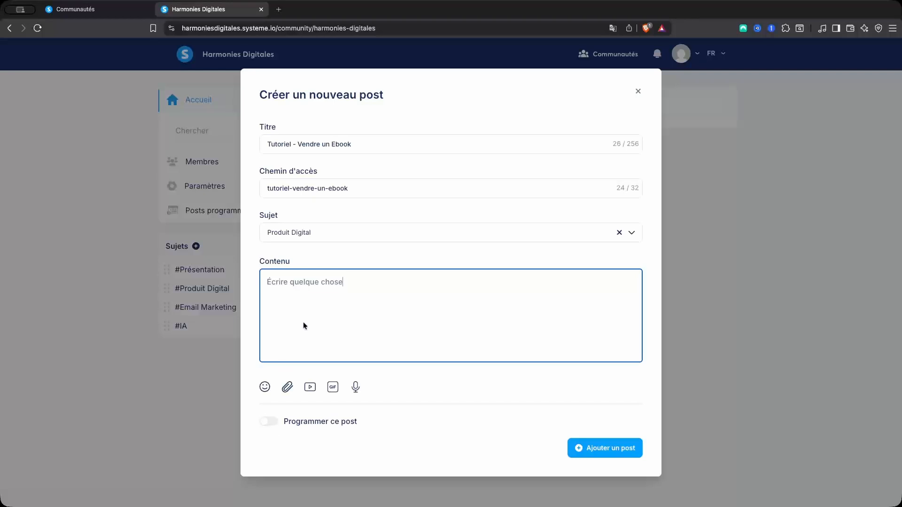
click(265, 387)
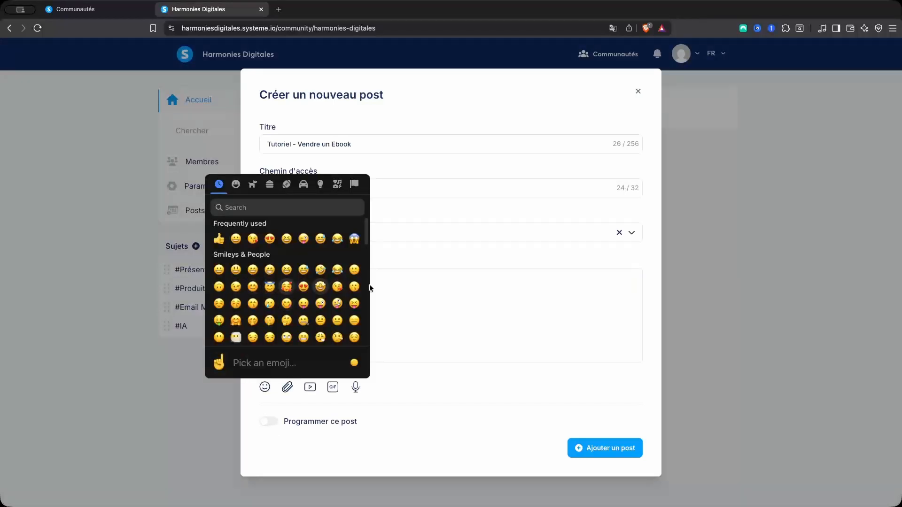
click(415, 296)
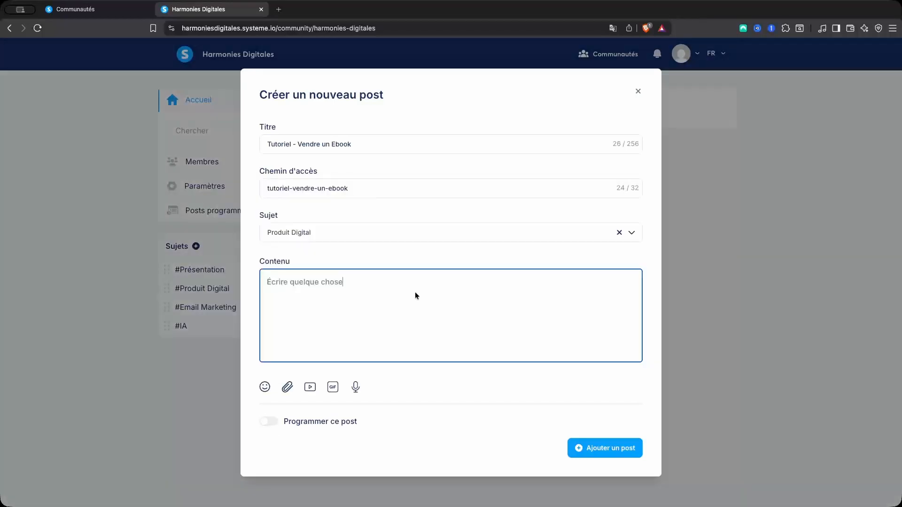
click(310, 388)
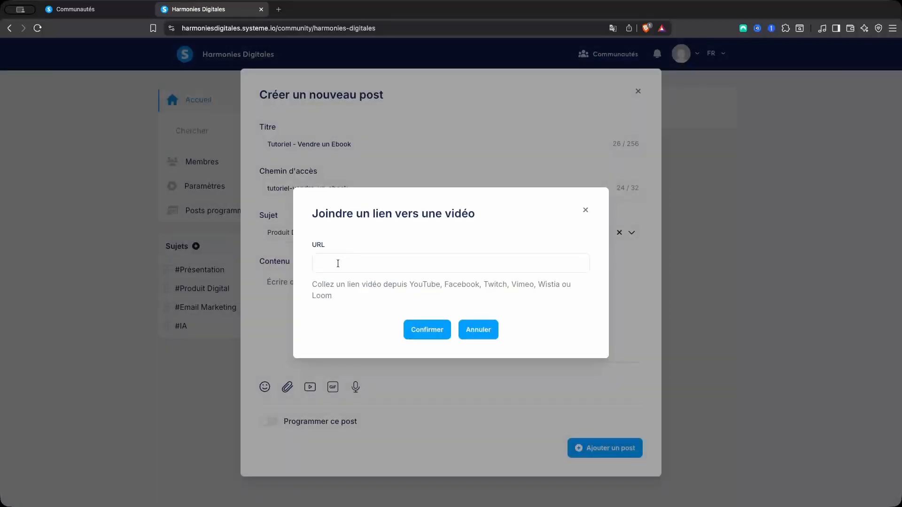
Embed the YouTube link, publish the ebook tutorial post, and check it in full view
click(338, 263)
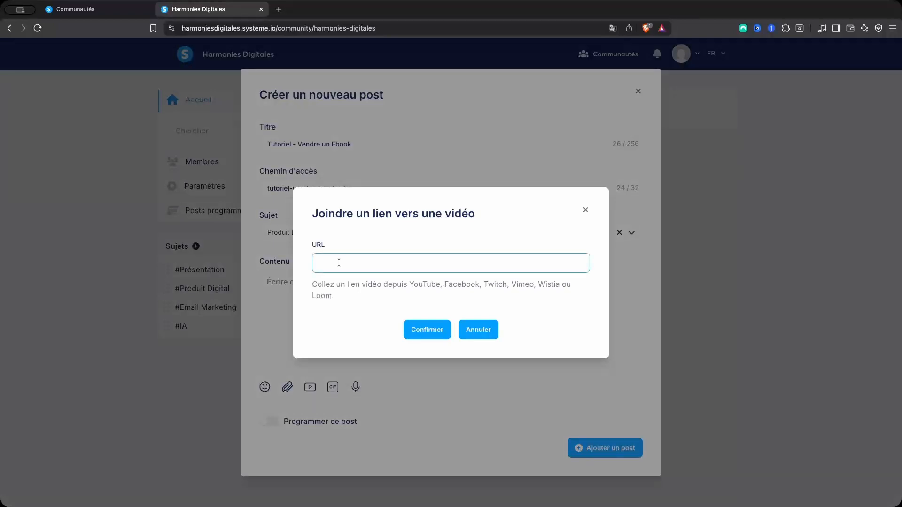
text(https://www.youtube.com/watch?v=Y3iT-nSg4_0)
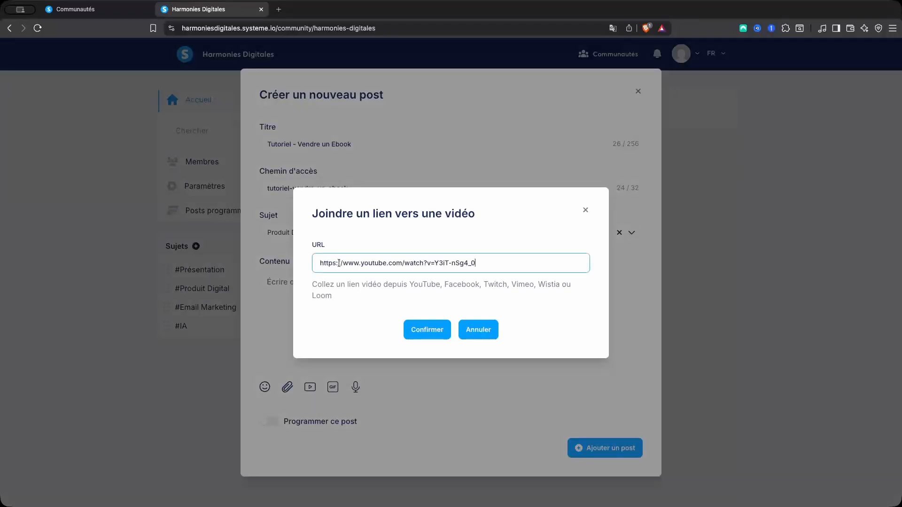
click(430, 330)
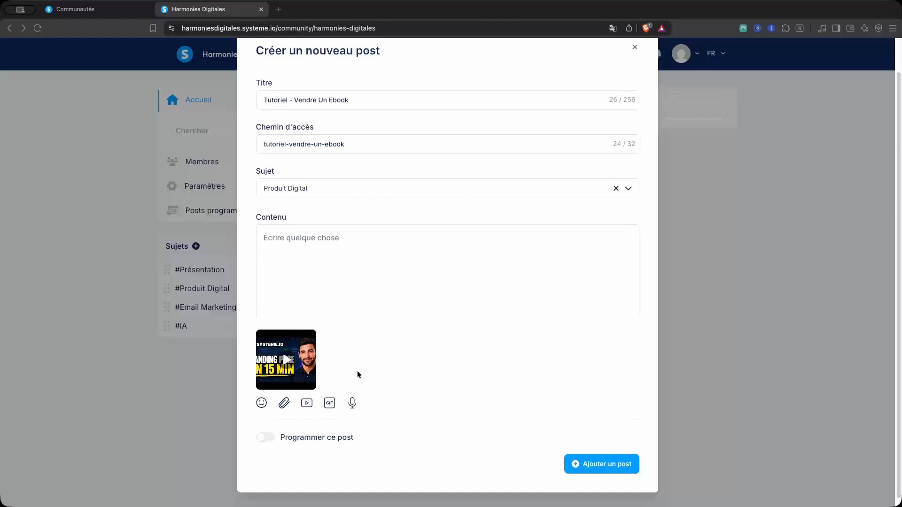
scroll(376, 390, down, 1)
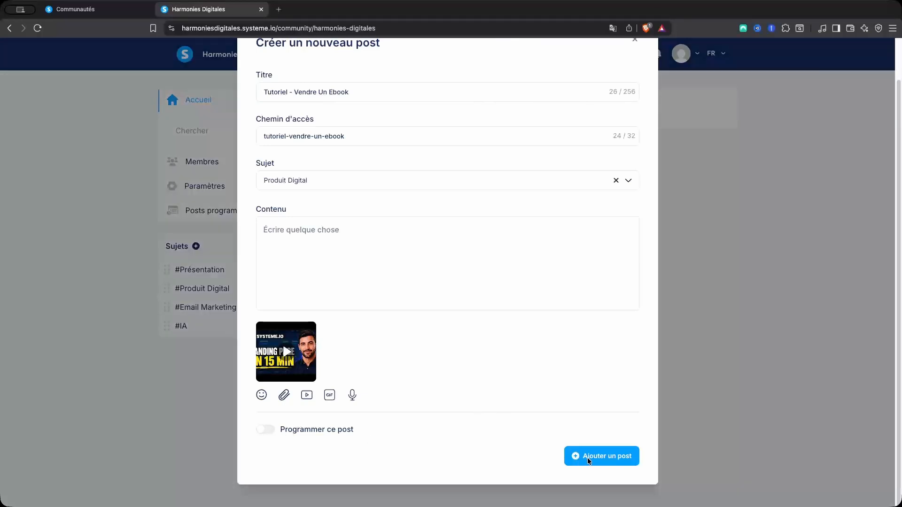
click(577, 458)
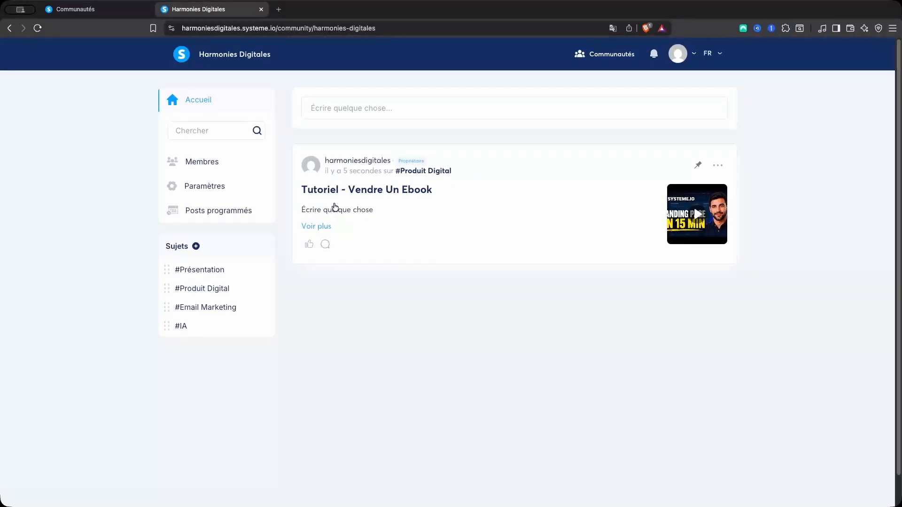
click(314, 230)
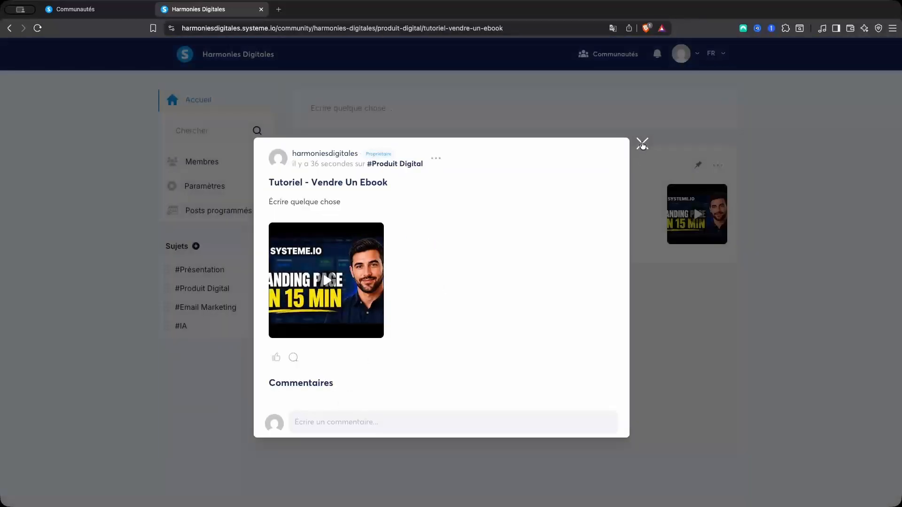
click(642, 143)
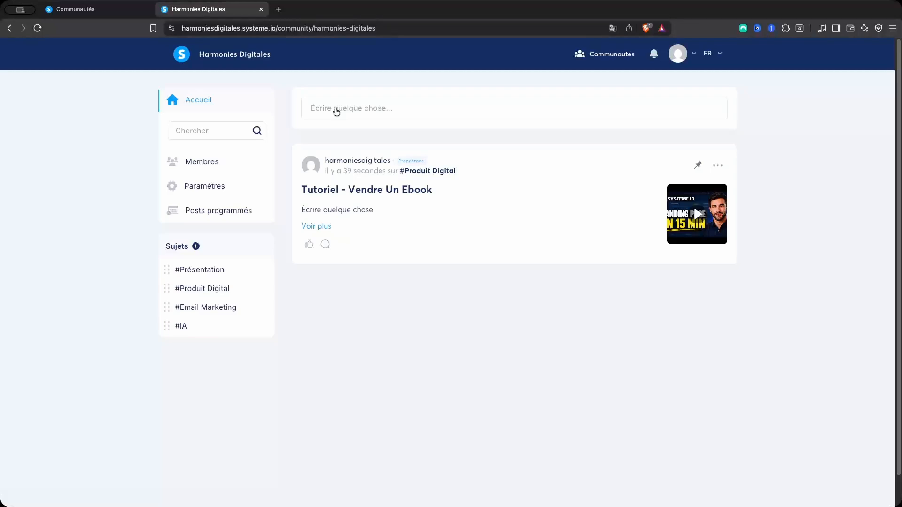
Publish a post titled 'Autre Sujet' under #Email Marketing with a short text body
click(360, 111)
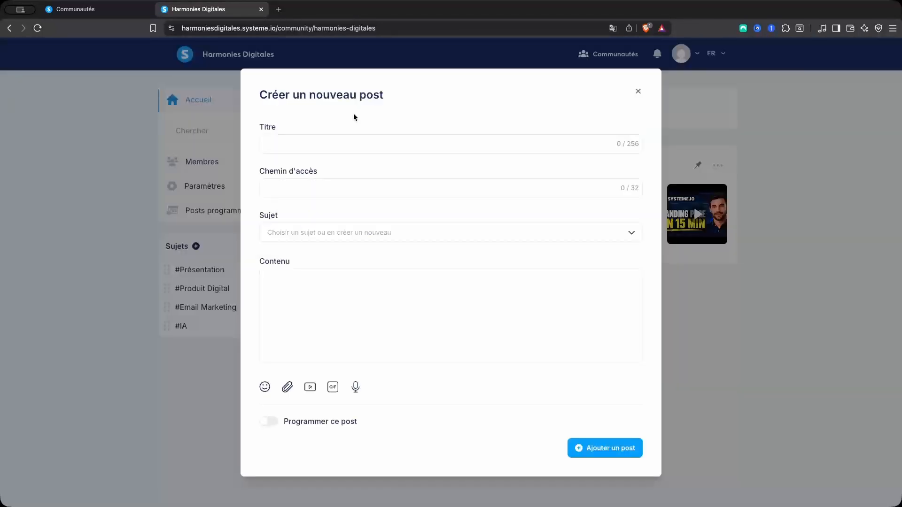
click(330, 139)
text(Autre Sujet)
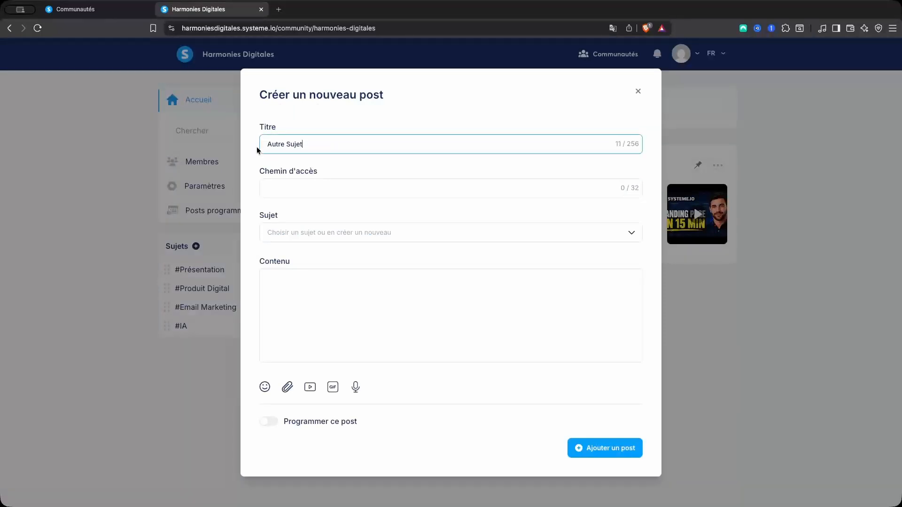
click(432, 233)
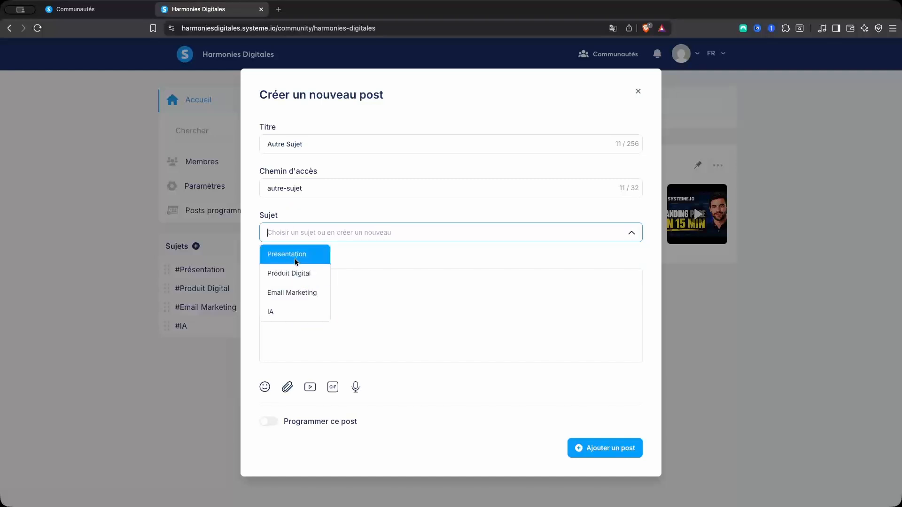
click(292, 292)
click(320, 286)
text(bla bla bla)
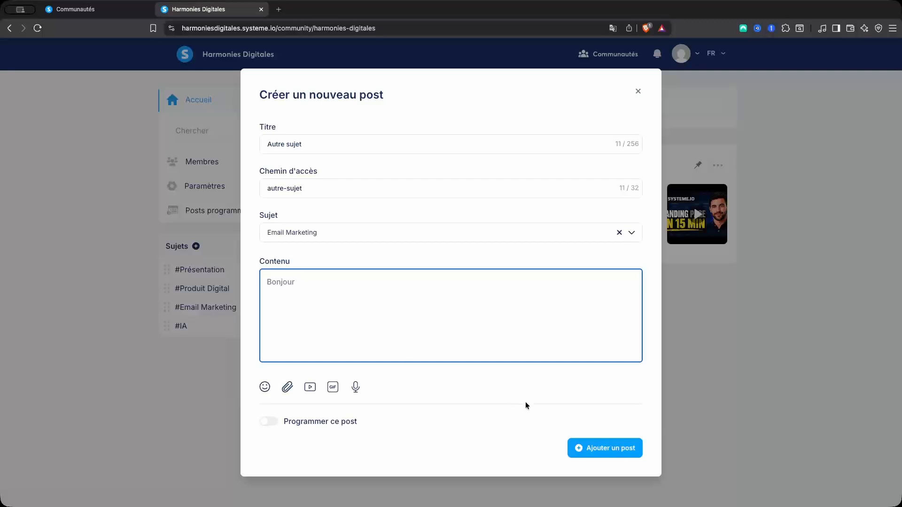
click(593, 452)
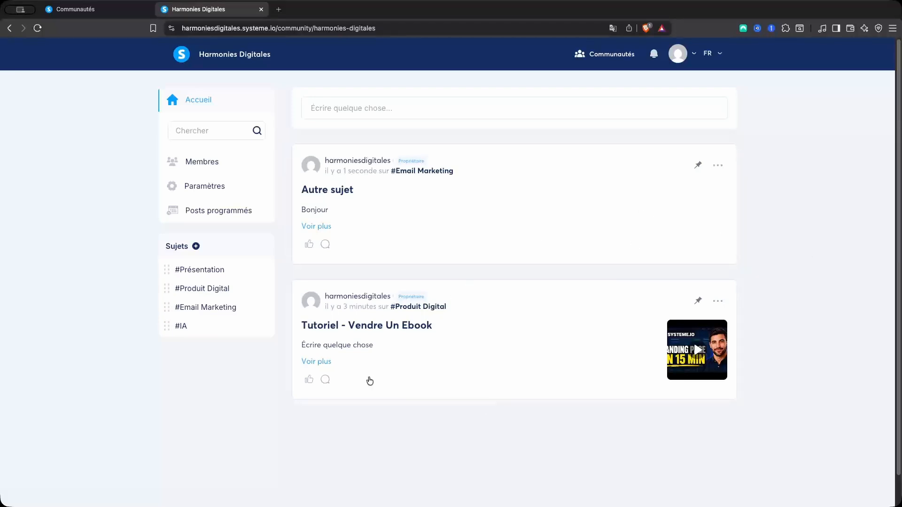
Pin 'Tutoriel - Vendre Un Ebook' with 'Épingler à l'accueil' from its pin menu
click(698, 302)
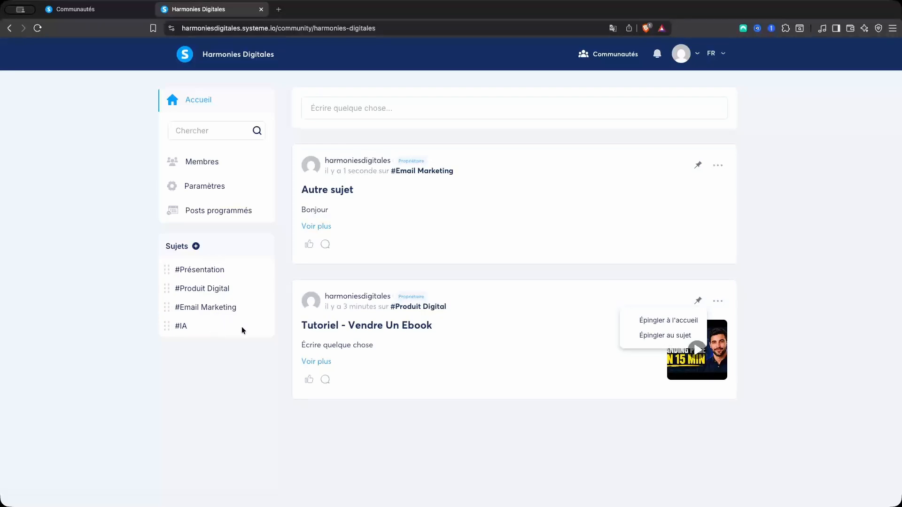
click(664, 324)
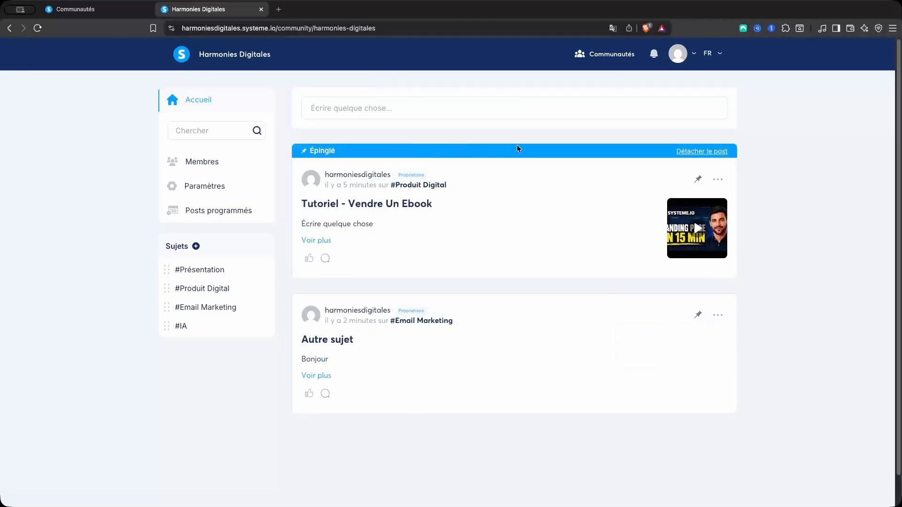
click(697, 181)
click(669, 215)
click(223, 291)
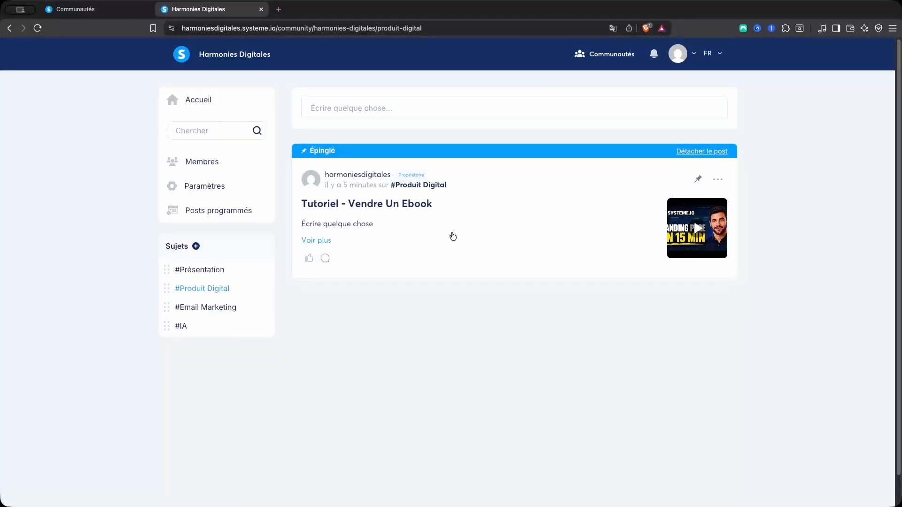